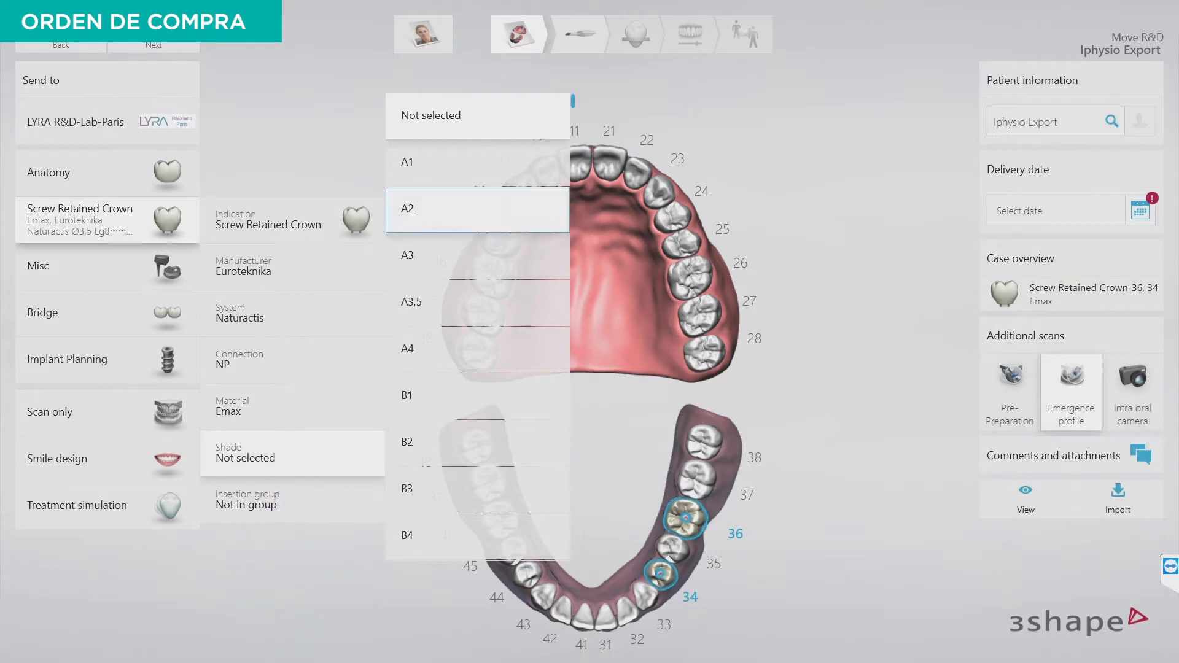
Set the screw-retained crown shade to A2 and the delivery date to June 12, 2020 at 1:00 PM.
left_click(407, 209)
left_click(1140, 211)
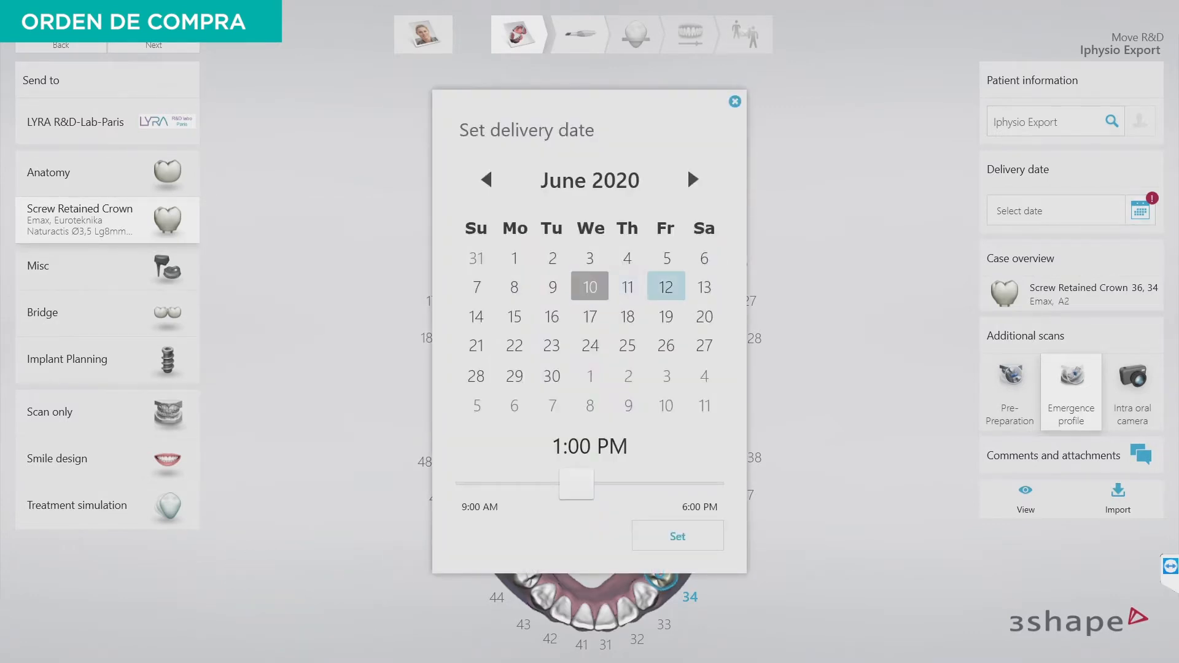
key("Return")
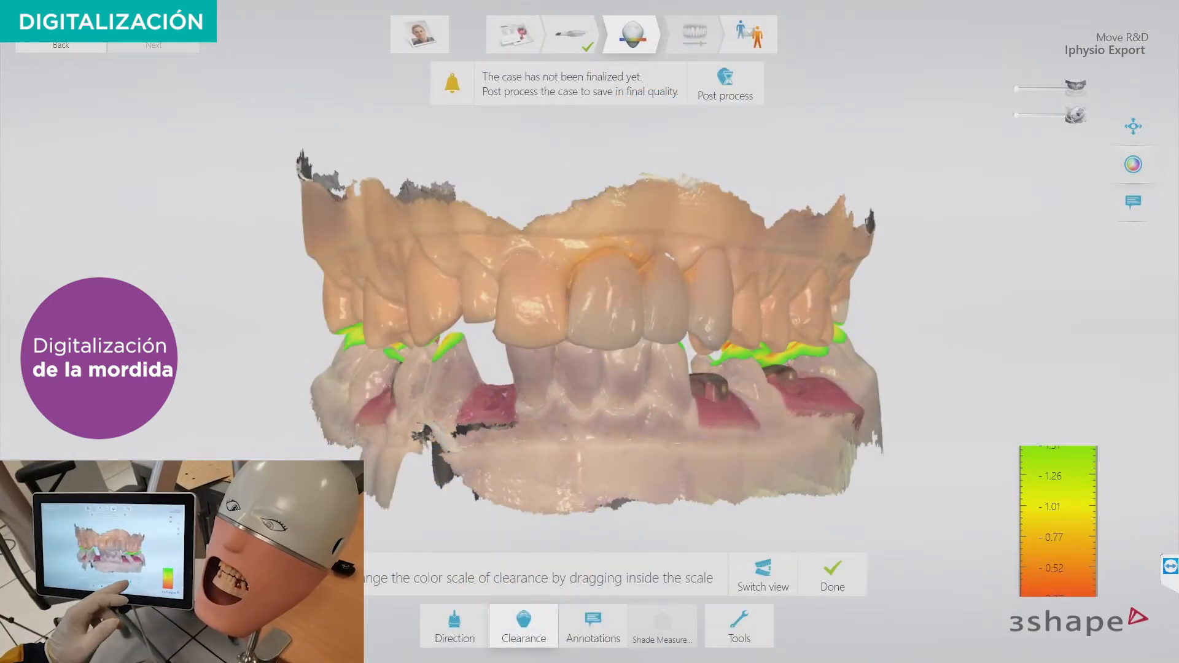
Finish the bite clearance check and send the scanned case to LYRA R&D-Lab-Paris.
left_click(752, 580)
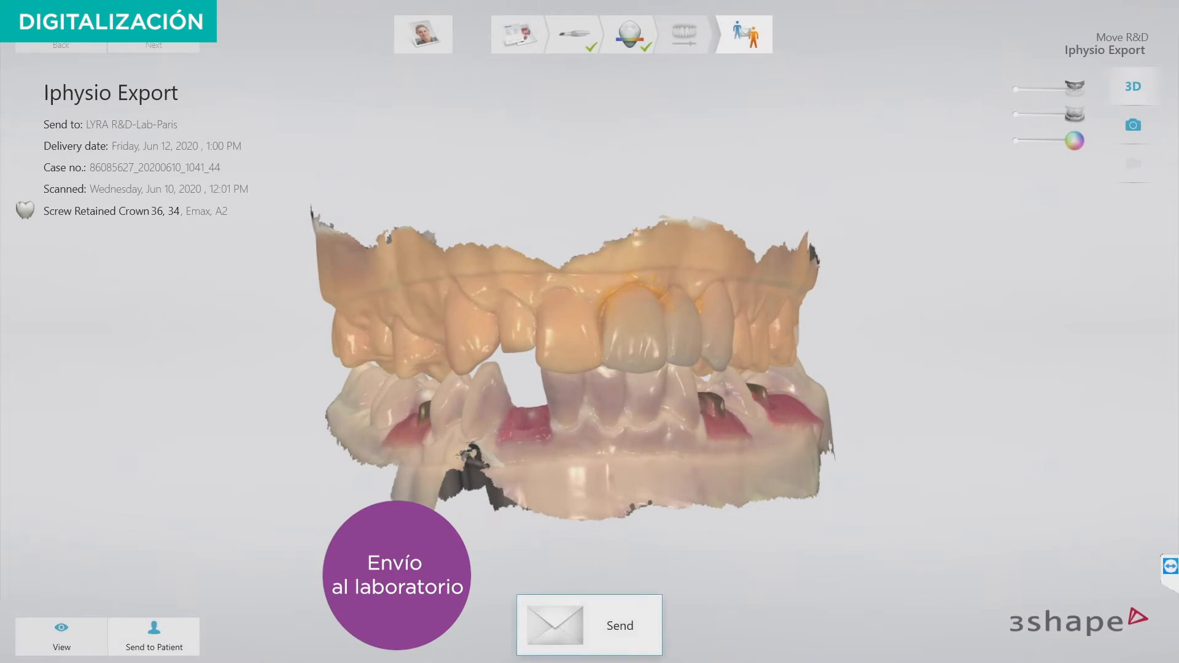
left_click(590, 625)
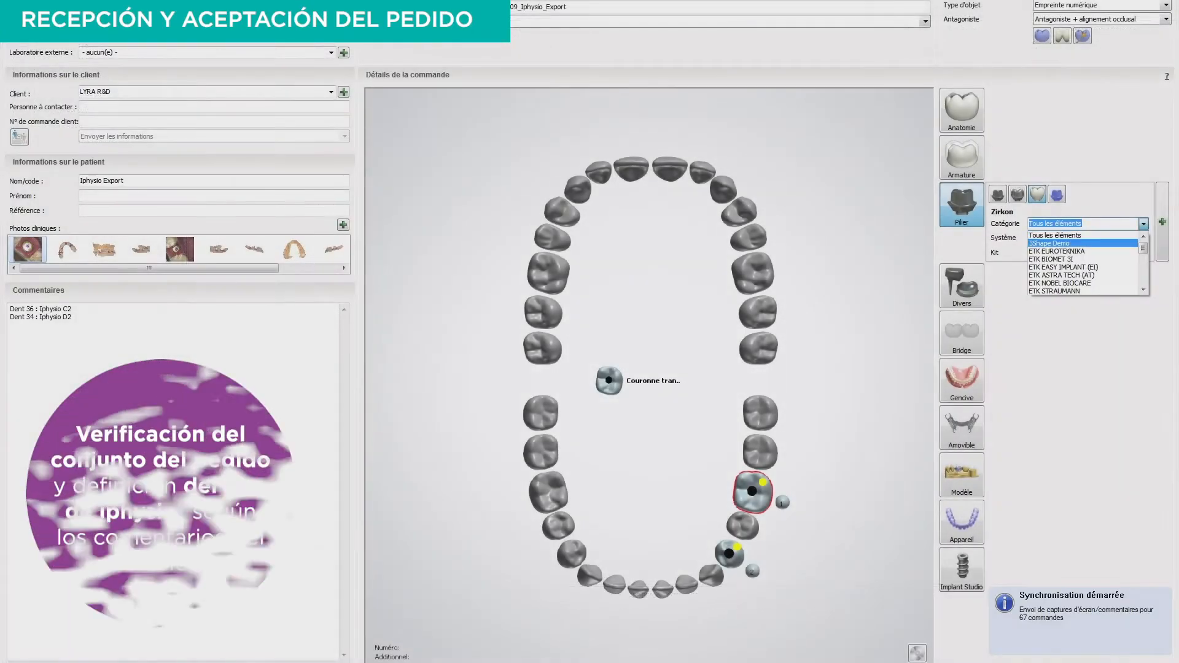
Set the Zirkon abutment category of tooth 36 to IPHYSIO ETK and open its list of systems.
left_click_drag(1143, 288, 1143, 264)
left_click(1143, 238)
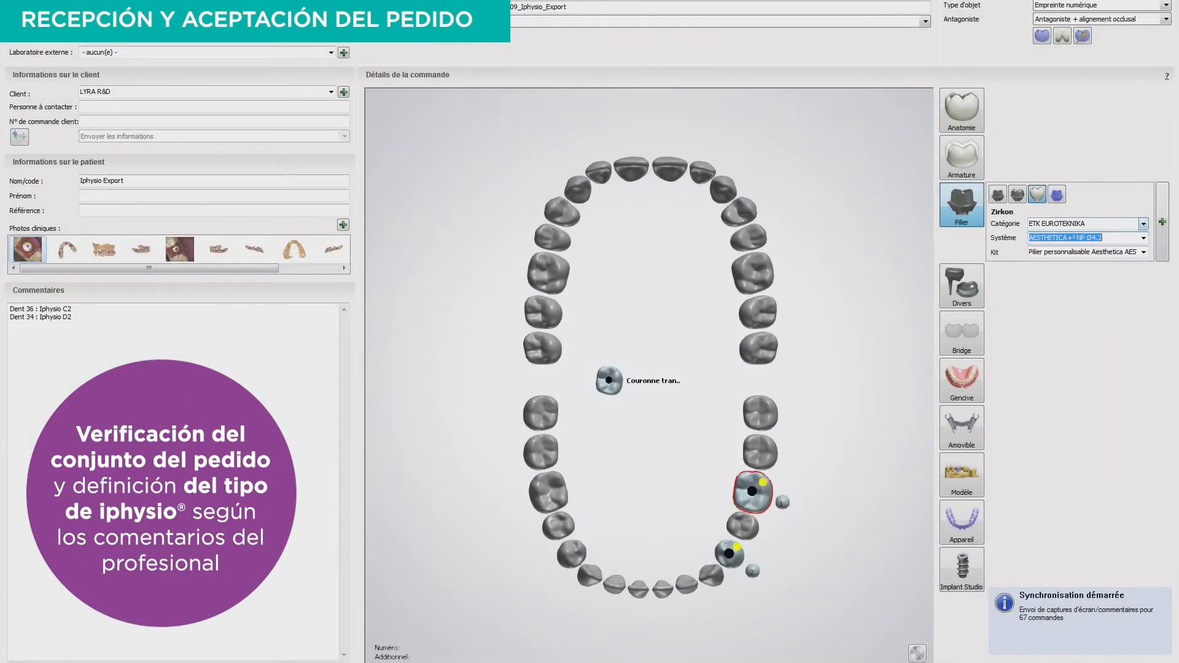
left_click(1143, 224)
left_click(1057, 236)
left_click(1142, 237)
type("N")
left_click(1142, 223)
left_click(1049, 243)
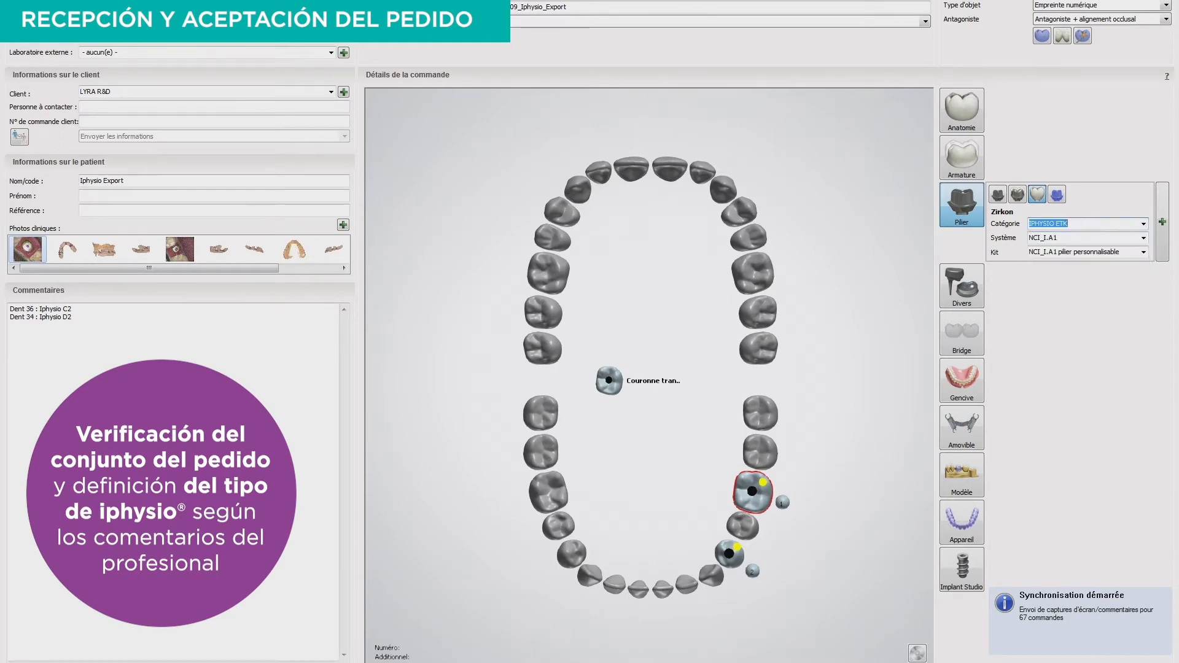
left_click(1143, 237)
Change the Zirkon abutment category of tooth 34 to IPHYSIO ETK.
left_click(729, 553)
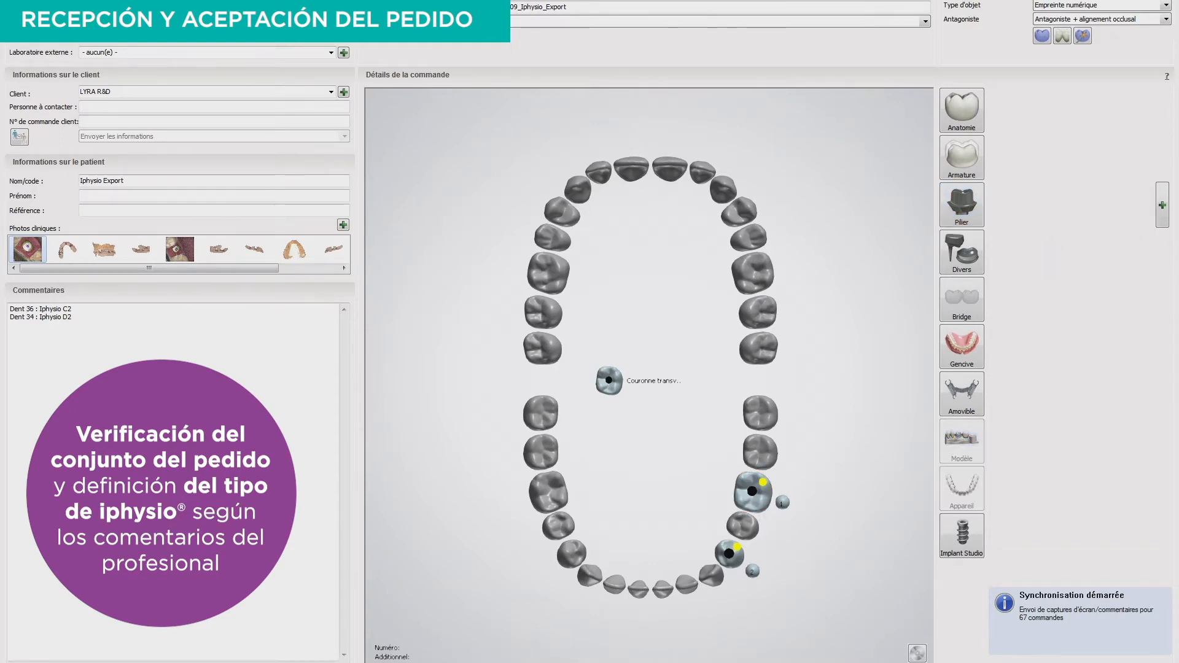
left_click(1143, 237)
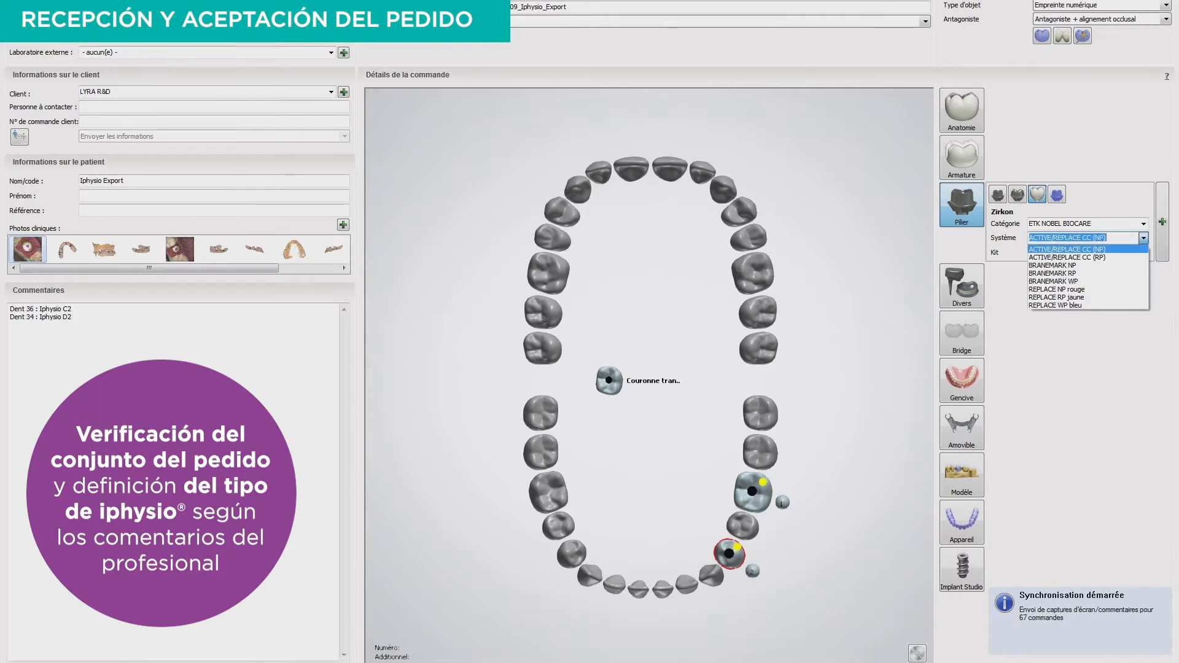
left_click(1143, 224)
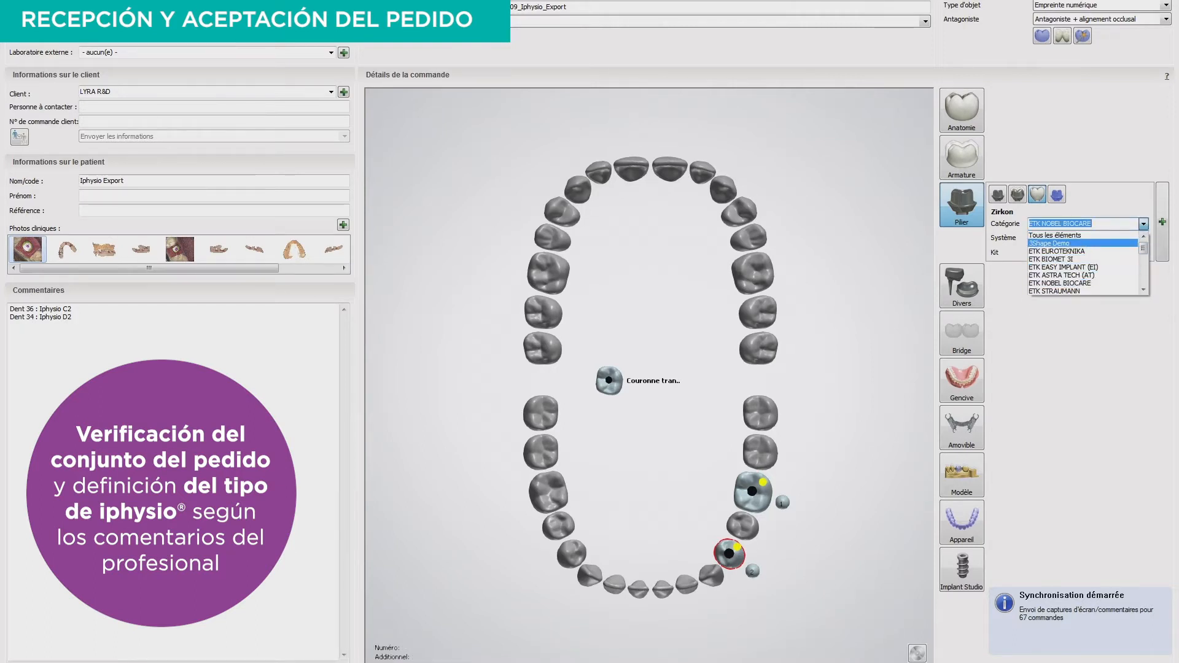
scroll(1083, 263, "down", 3)
scroll(1084, 271, "up", 2)
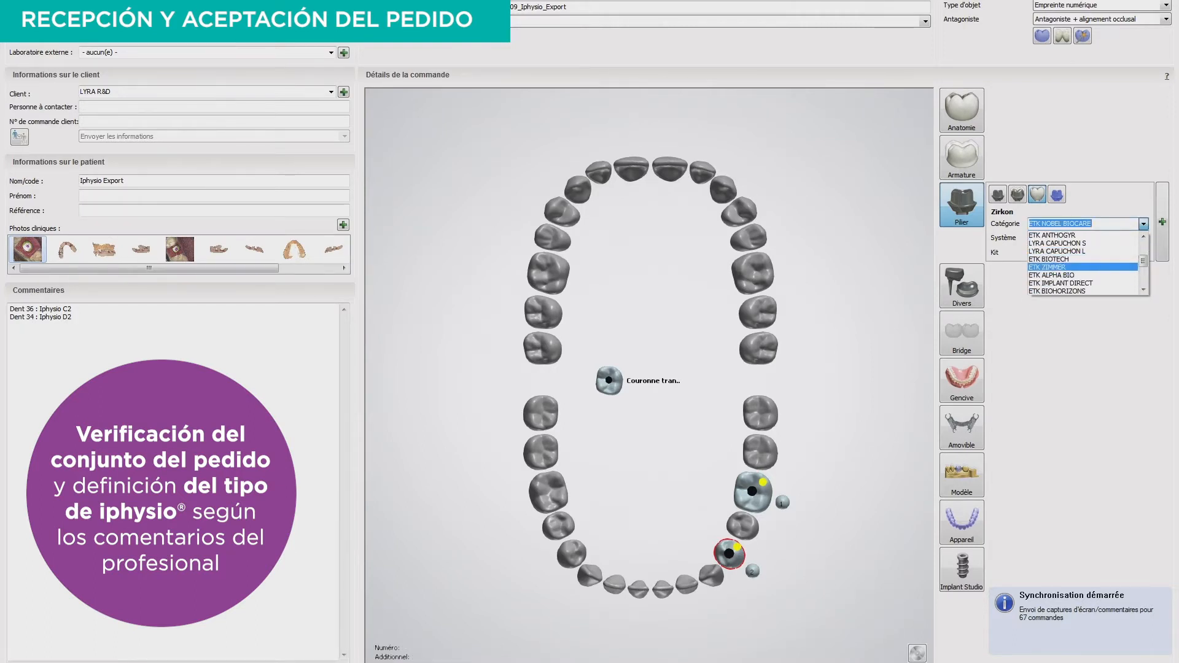
scroll(1084, 270, "down", 2)
left_click(1084, 270)
Set the abutment system of tooth 34 to NCI_I.D2, look through its kits, and reselect tooth 36.
left_click(1143, 238)
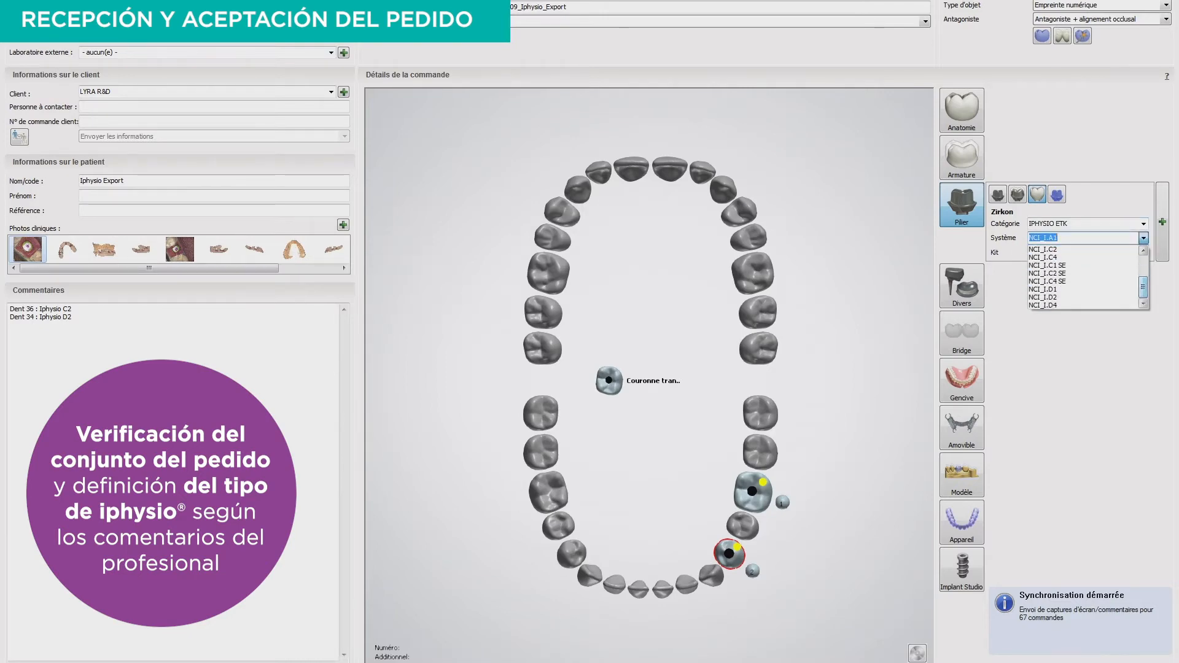
left_click(1063, 297)
left_click(1143, 252)
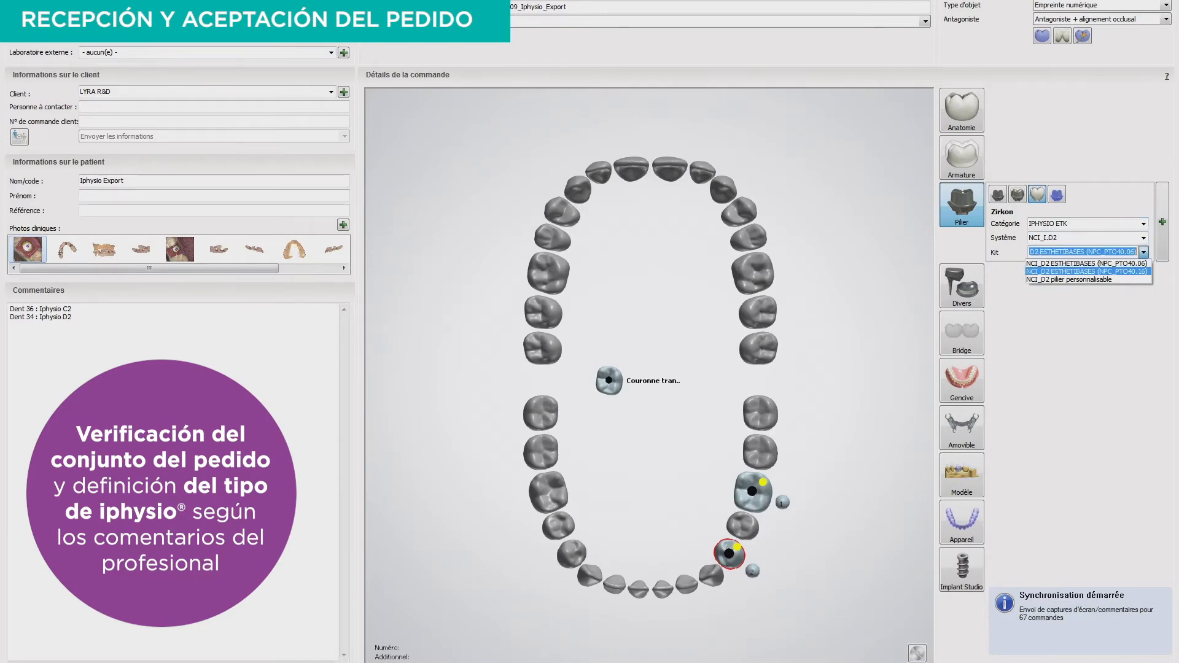
left_click(752, 492)
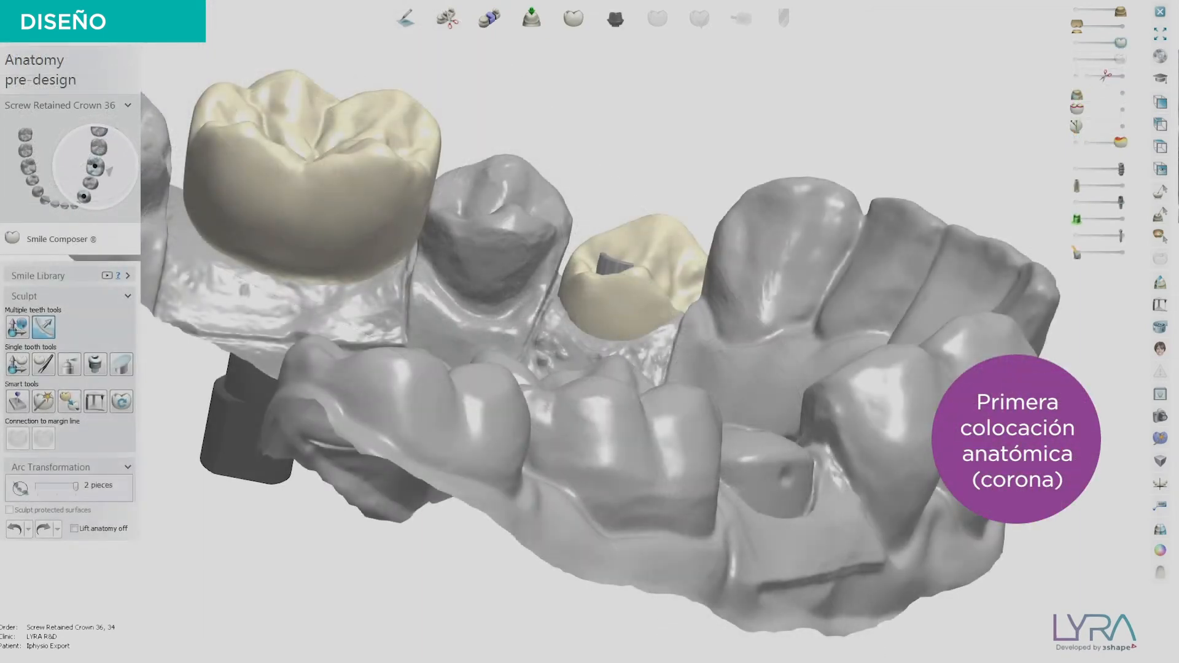
Adjust the initial position and orientation of the crown on tooth 34 between its neighbouring teeth.
left_click_drag(657, 219, 648, 146)
right_click_drag(647, 145, 627, 244)
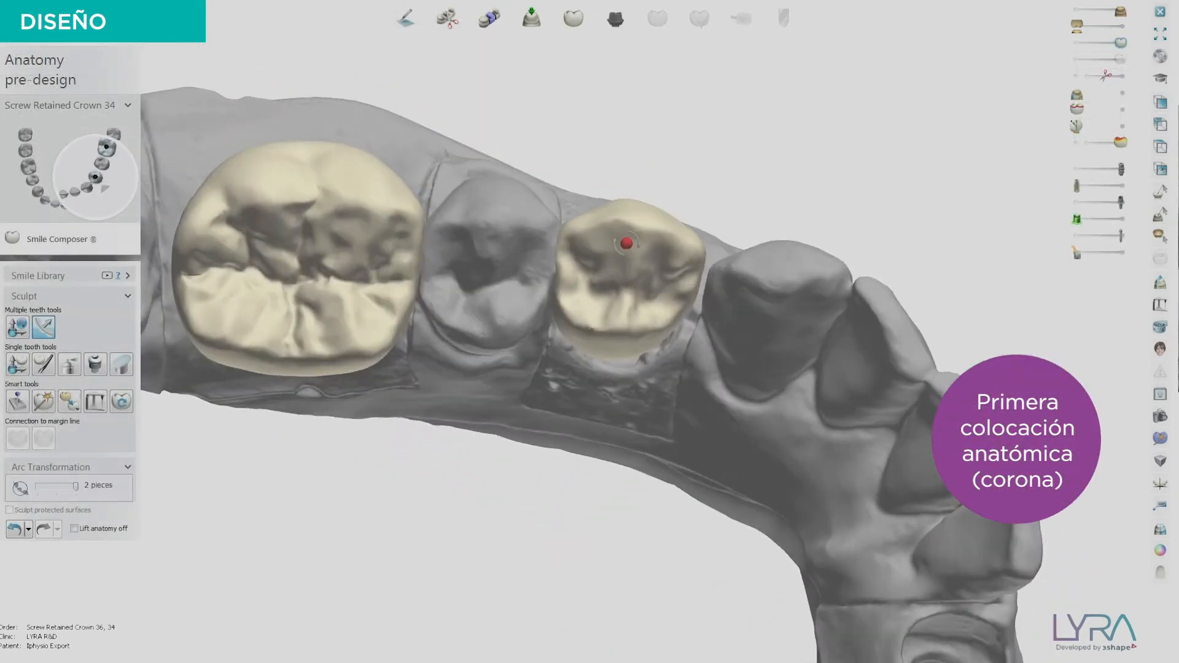
right_click_drag(706, 252, 639, 269)
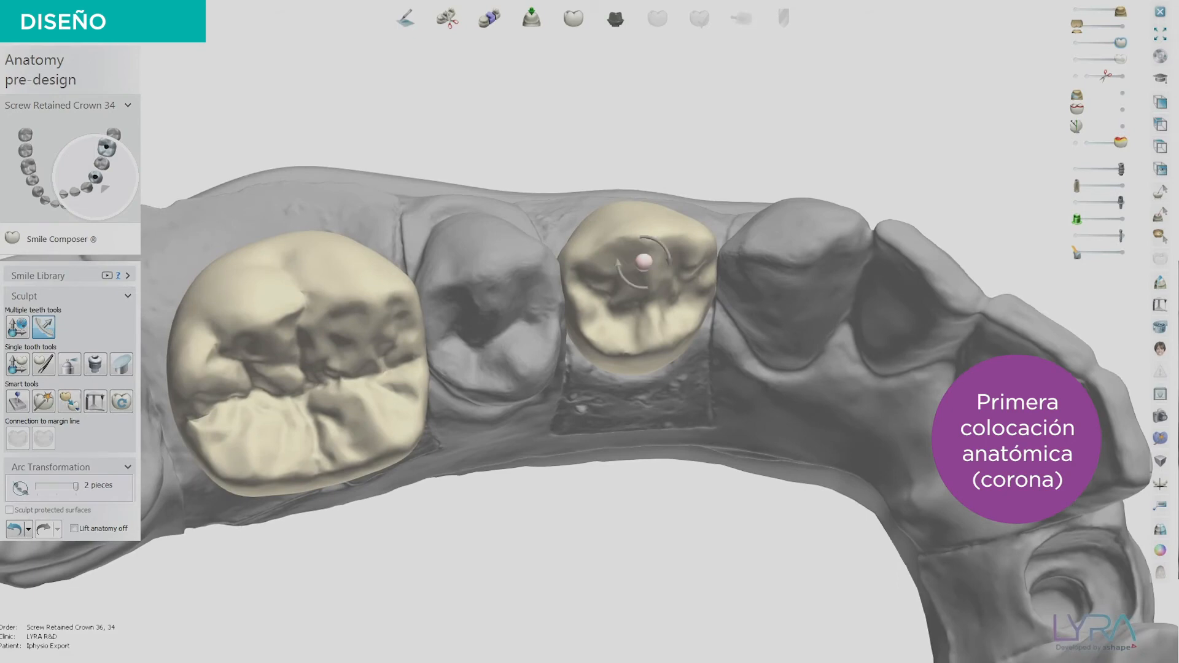
right_click_drag(644, 261, 776, 269)
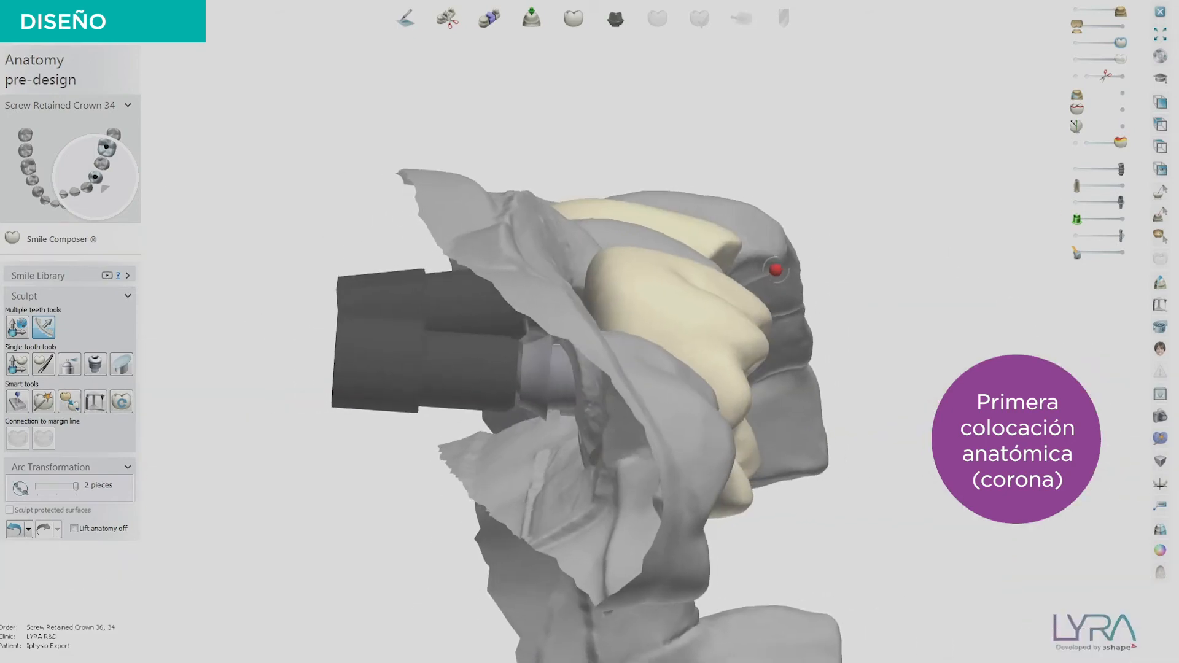
left_click_drag(775, 269, 783, 272)
right_click_drag(783, 272, 967, 147)
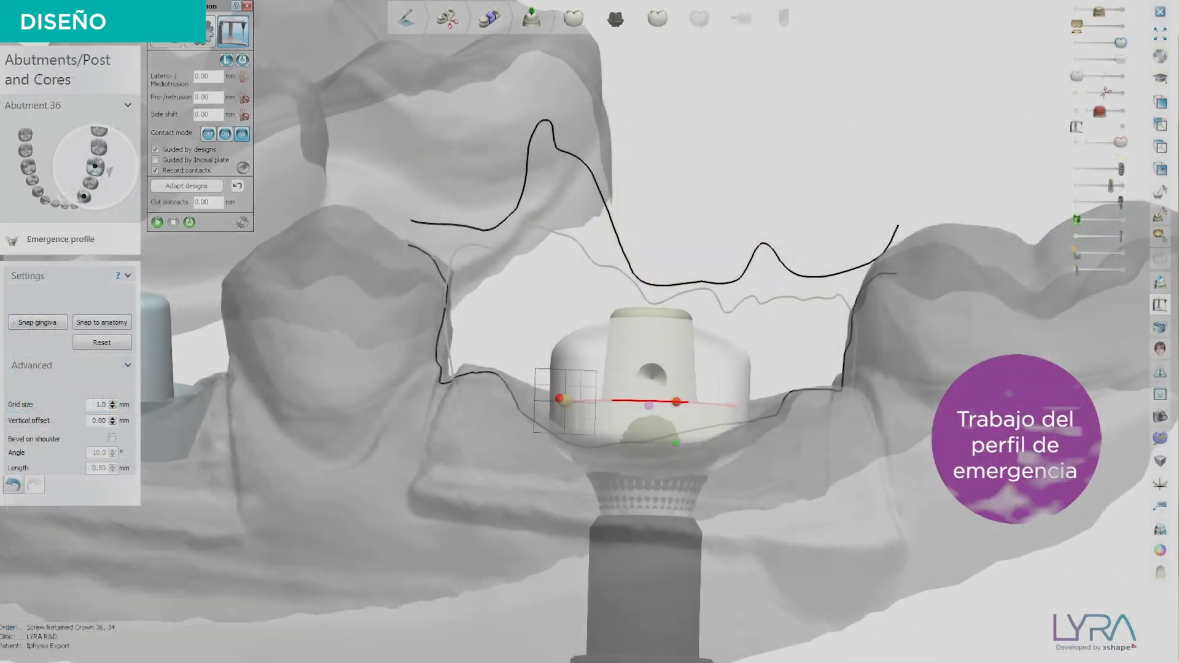
Reshape the emergence profile of abutment 36 by moving its margin and outer gingival control points.
left_click_drag(565, 401, 556, 403)
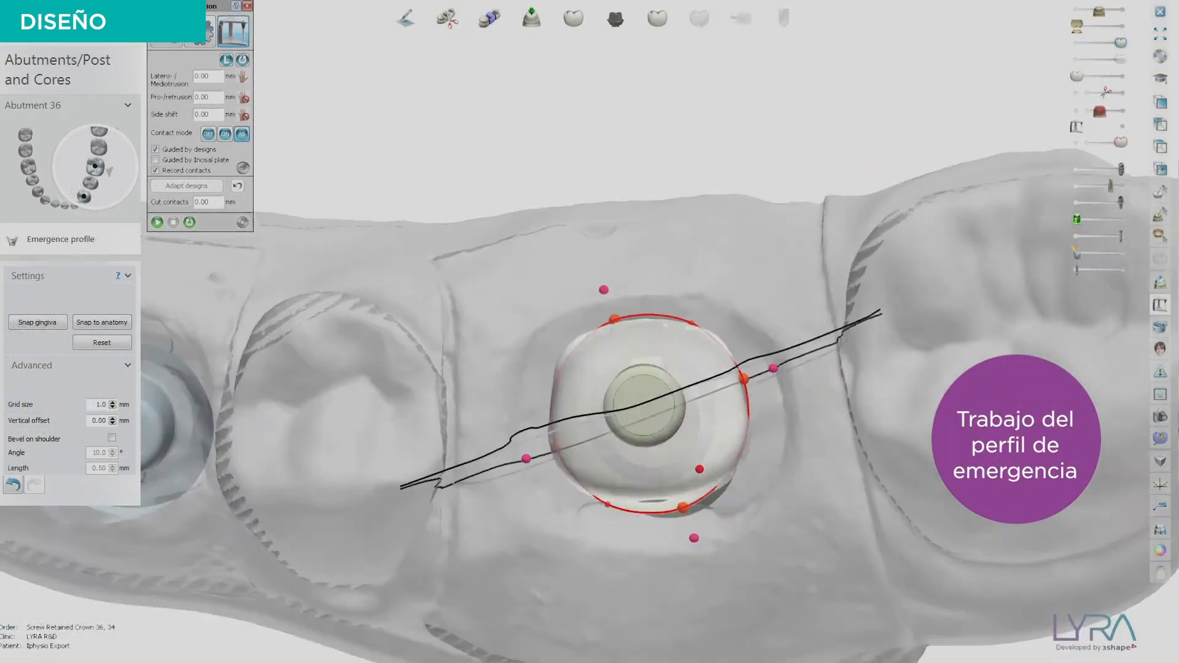
left_click(691, 543)
left_click_drag(691, 543, 655, 548)
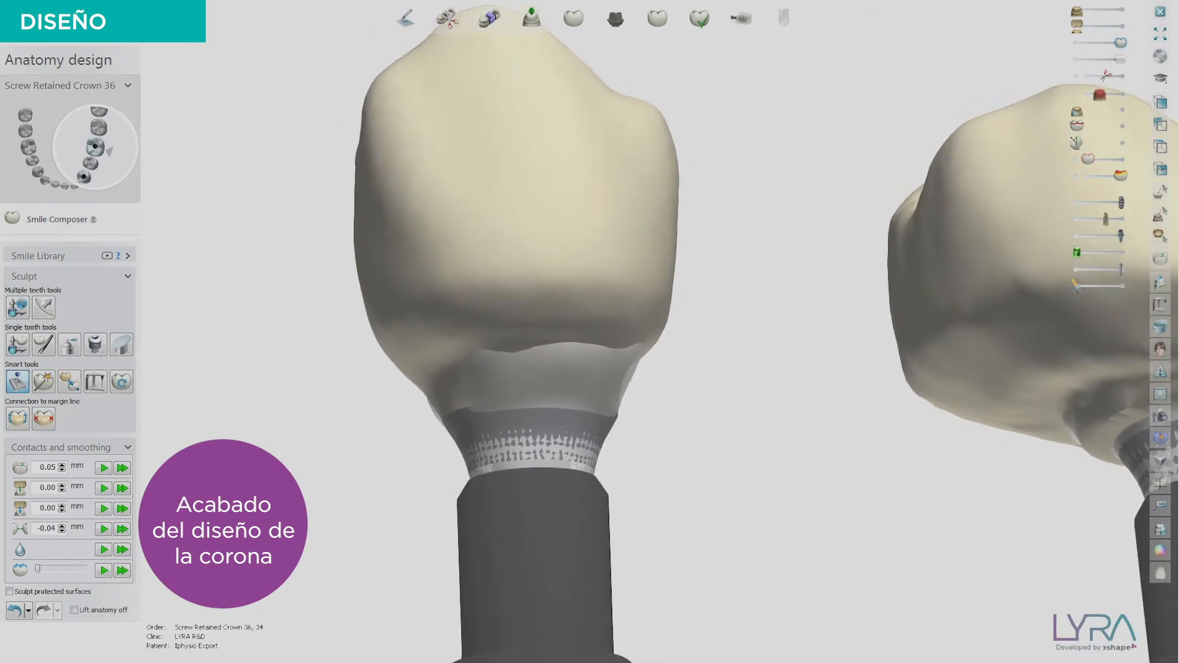
Use the Wax knife in add mode with protected-surface sculpting enabled to build up crown 34's base over the abutment.
left_click(70, 344)
left_click(29, 470)
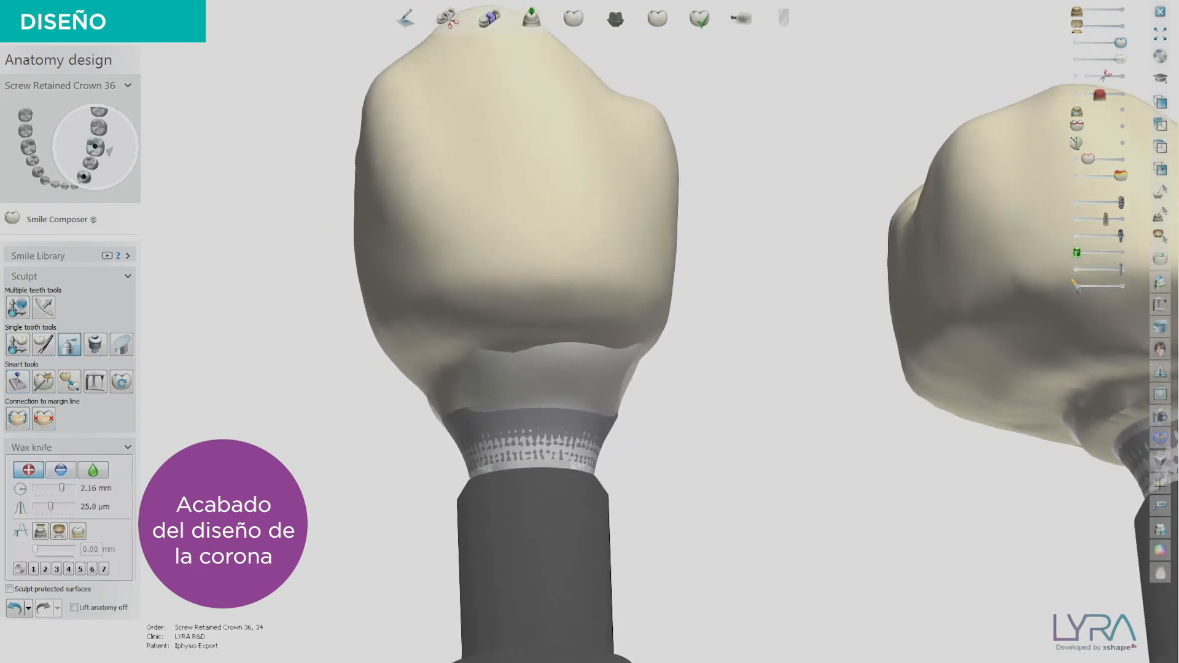
left_click(85, 177)
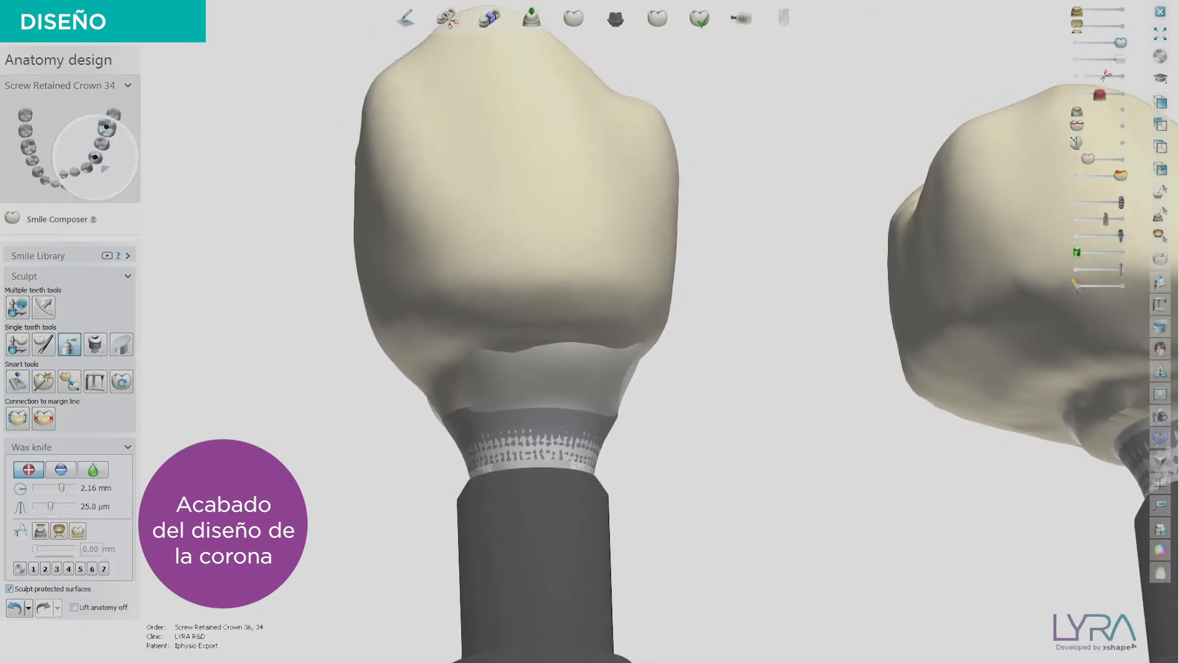
left_click_drag(522, 363, 593, 362)
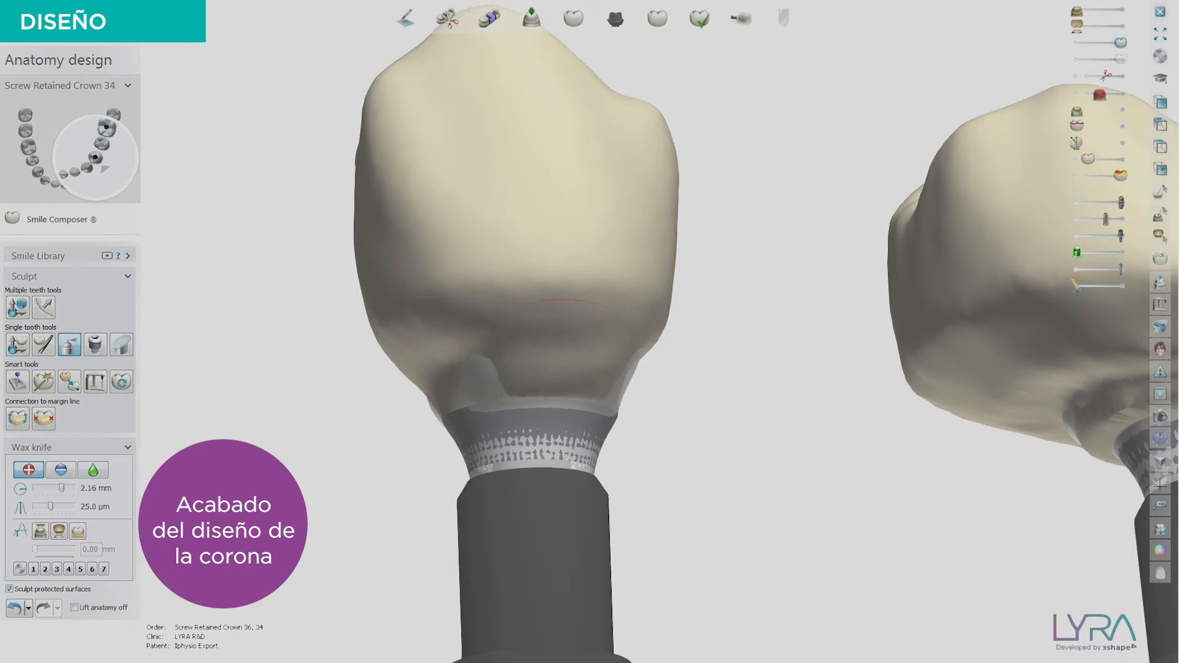
Add wax over the remaining exposed abutment areas around the base of crown 34, working from several sides.
right_click_drag(562, 381, 510, 369)
left_click_drag(509, 368, 494, 384)
mouse_move(494, 384)
right_mouse_down()
mouse_move(515, 362)
mouse_move(522, 381)
mouse_move(510, 368)
right_mouse_up()
scroll(512, 381, "up", 2)
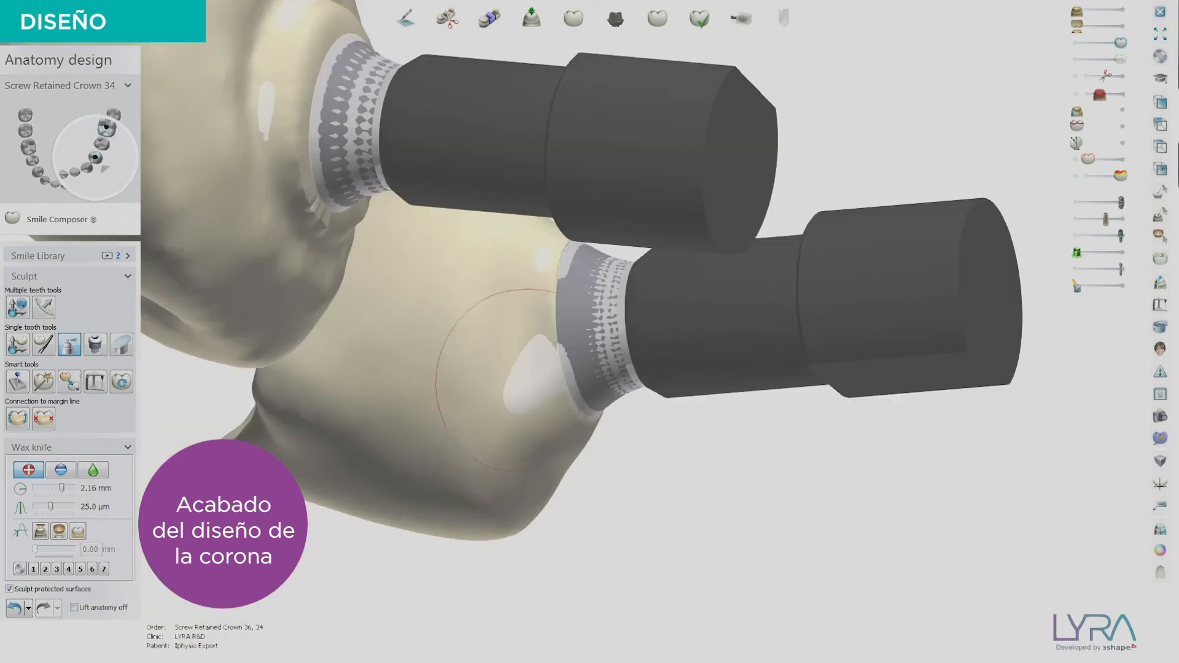
left_click_drag(522, 379, 530, 348)
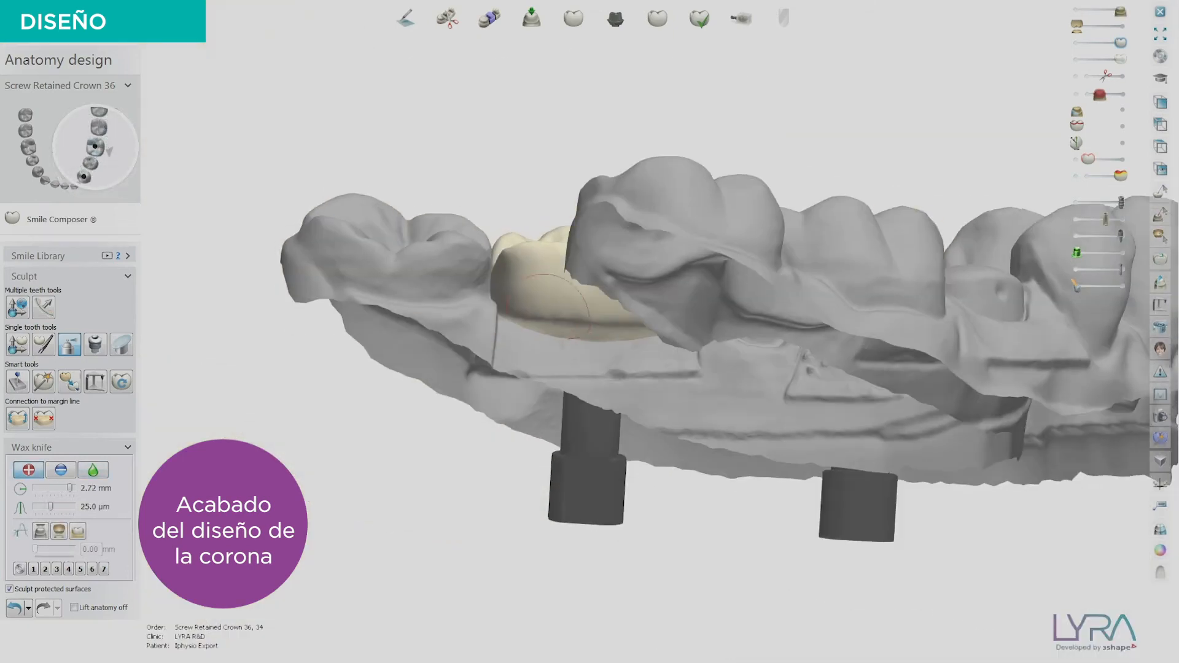
mouse_move(547, 304)
right_mouse_down()
mouse_move(645, 289)
mouse_move(621, 276)
mouse_move(659, 279)
mouse_move(674, 309)
mouse_move(684, 305)
right_mouse_up()
key("shift")
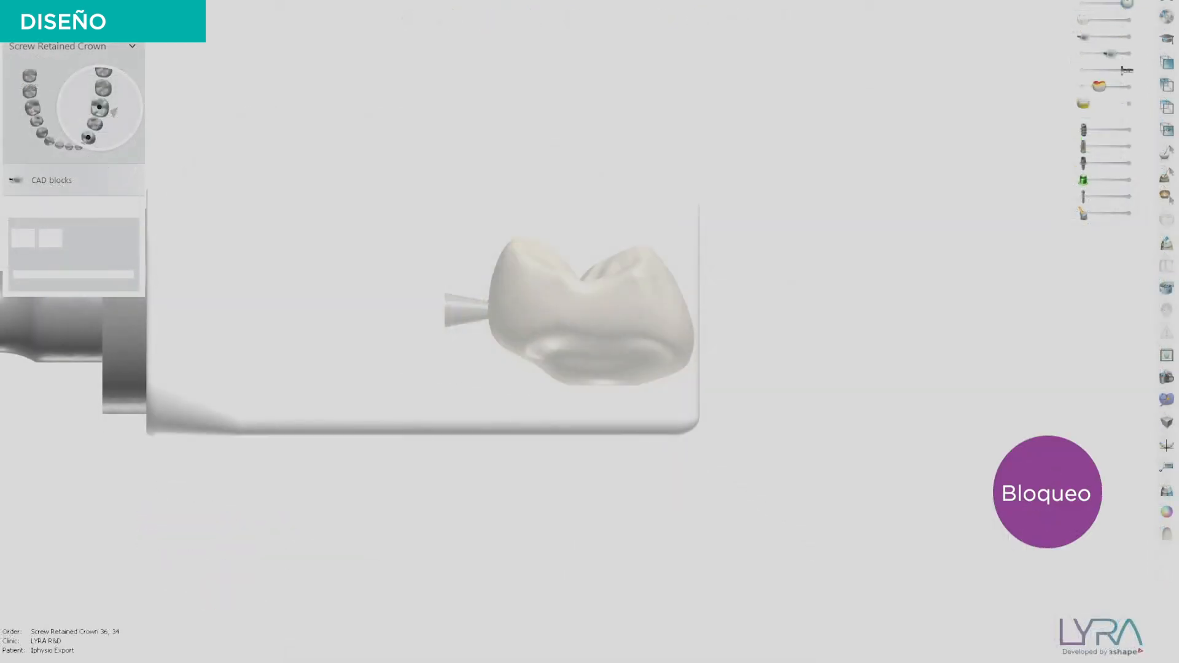
Try the e.max CAD C16 block for crown 36, and settle on the e.max CAD C14 model.
left_click(129, 277)
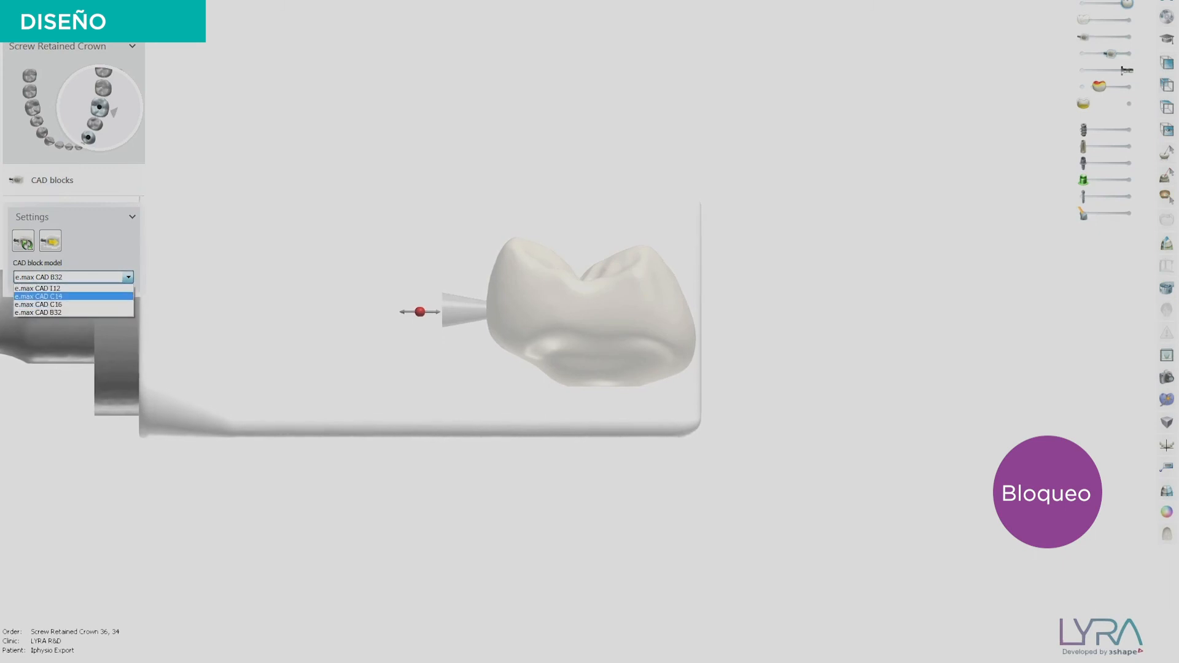
left_click(68, 302)
left_click(128, 276)
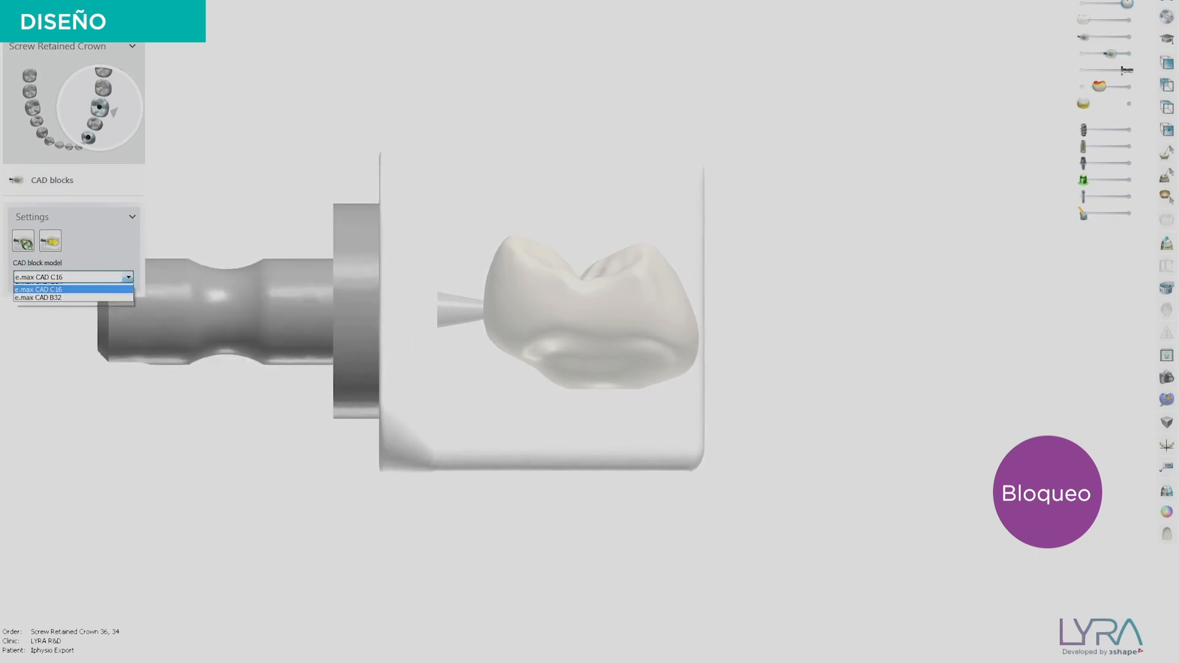
left_click(36, 294)
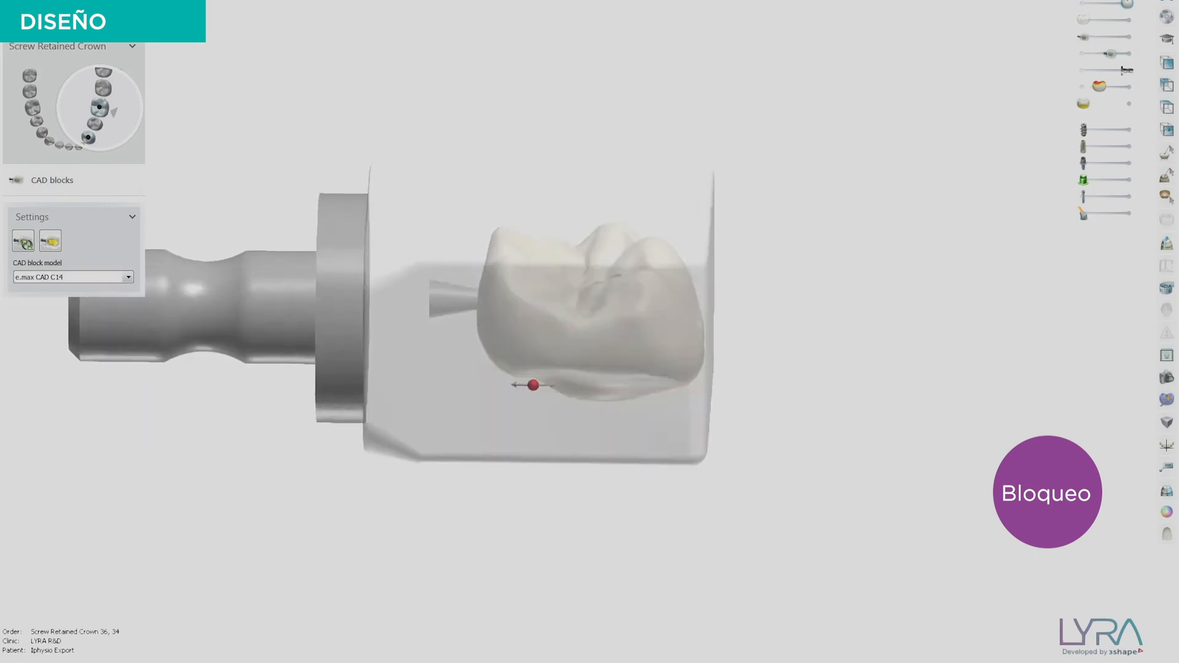